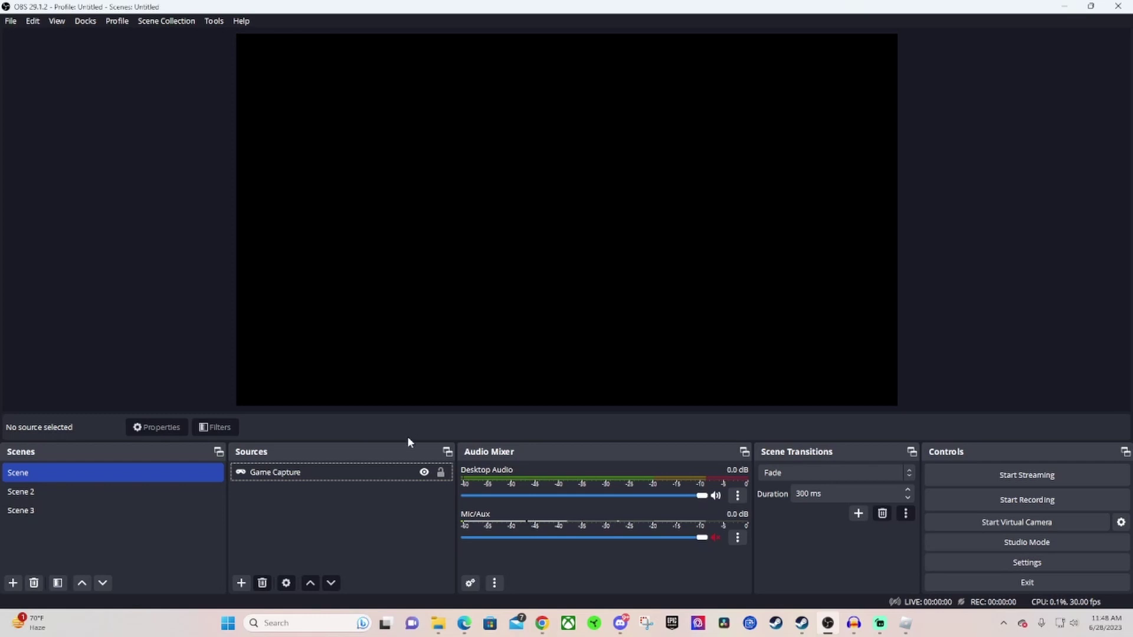
Point the Game Capture source at the [RobloxPlayerBeta.exe]: Roblox window
click(381, 473)
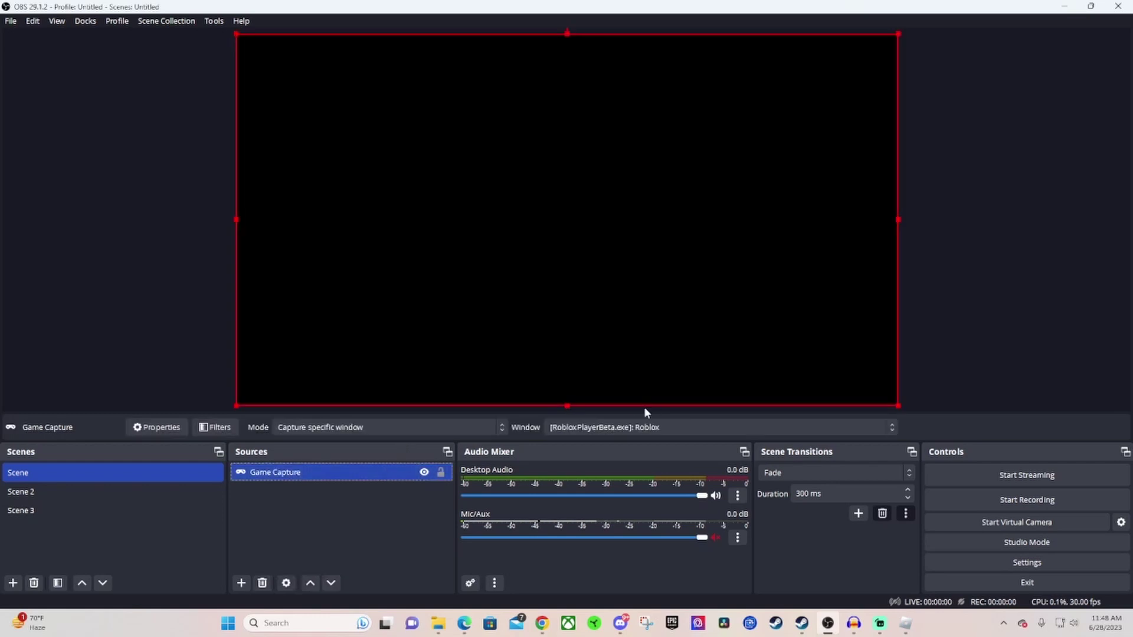
click(699, 427)
click(673, 490)
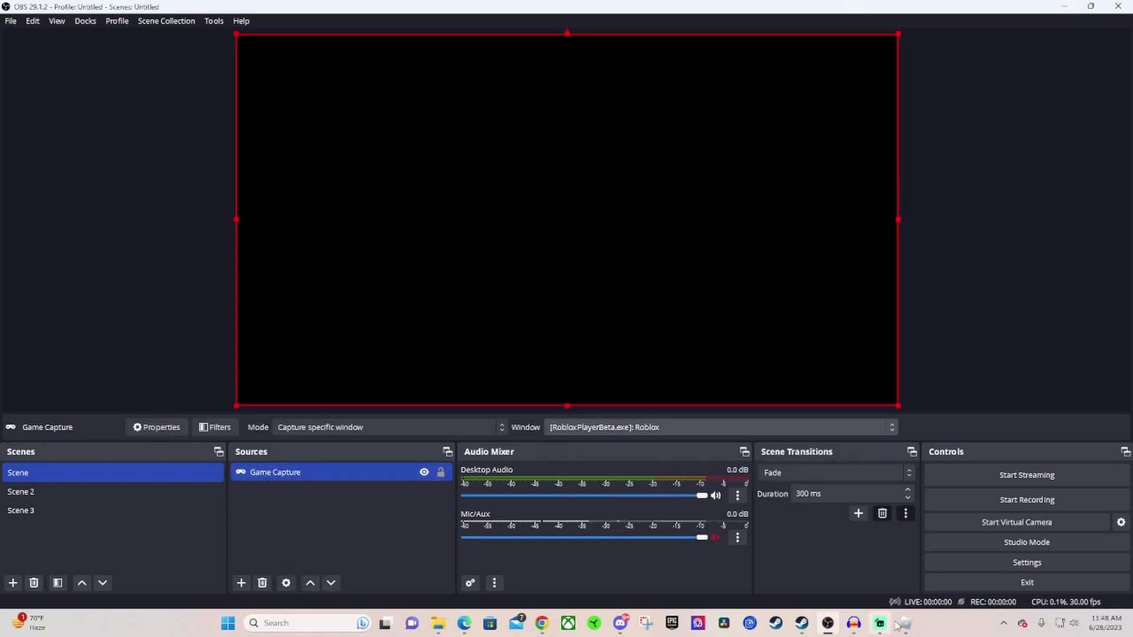
Confirm Roblox is running by turning its camera, then return to OBS and deselect Game Capture
click(904, 624)
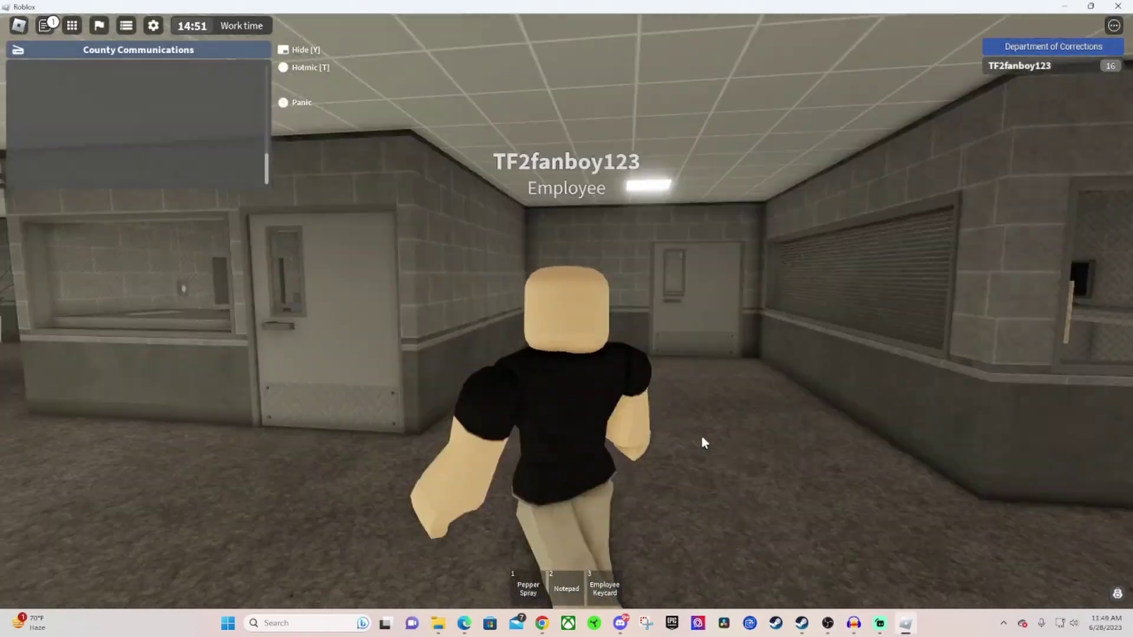
drag(702, 435, 732, 467)
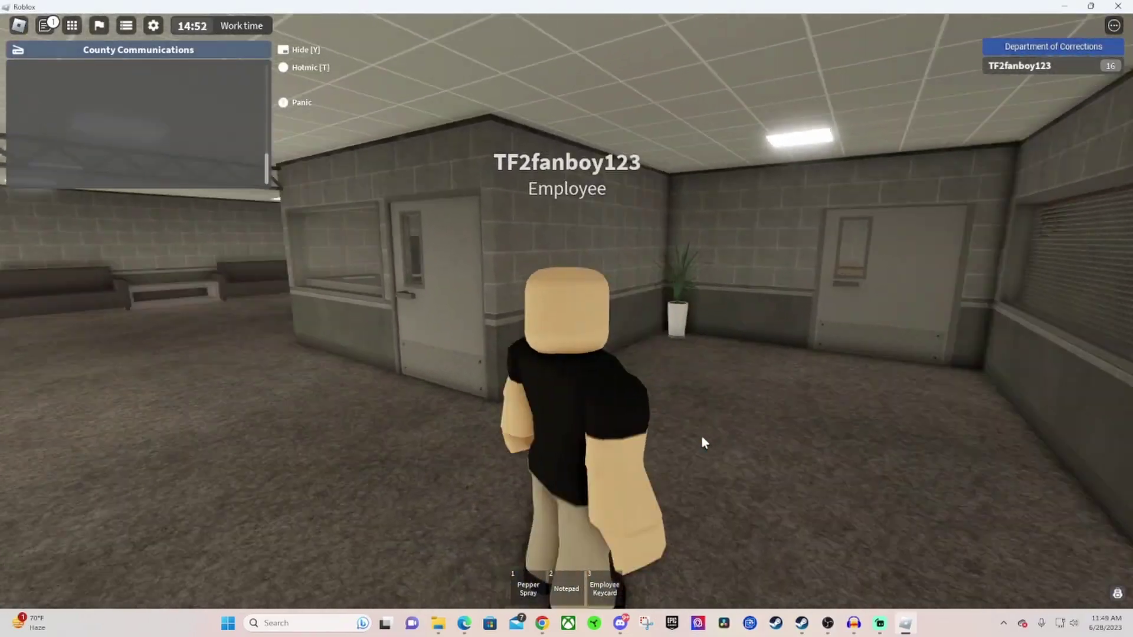
click(827, 623)
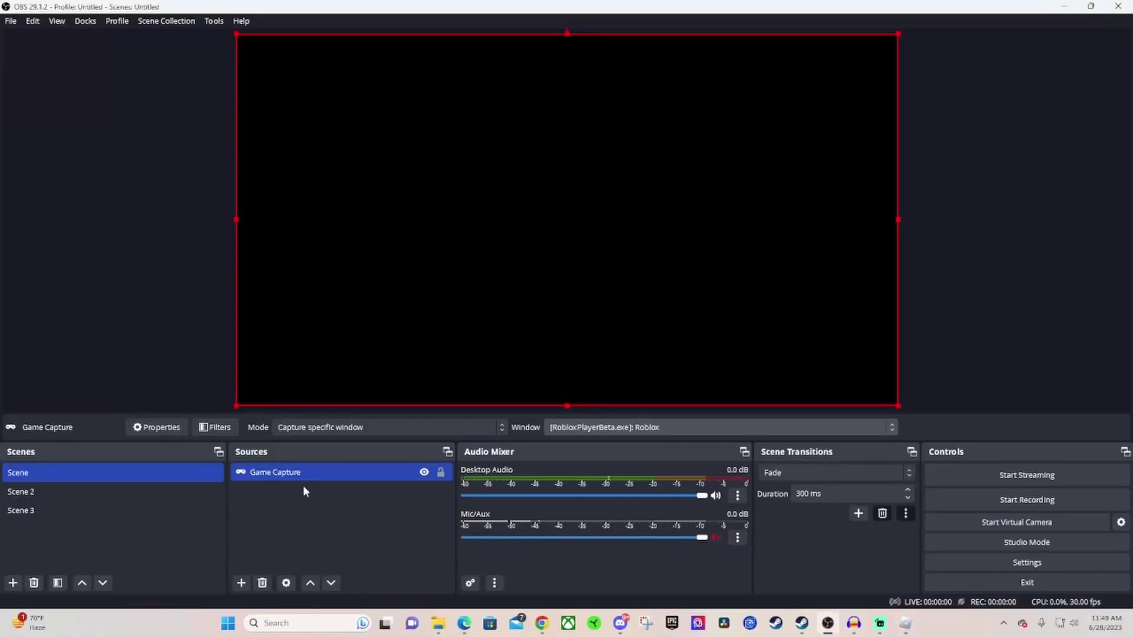
click(284, 522)
Add a Window Capture of Roblox with default name and properties, stretched to screen
click(242, 582)
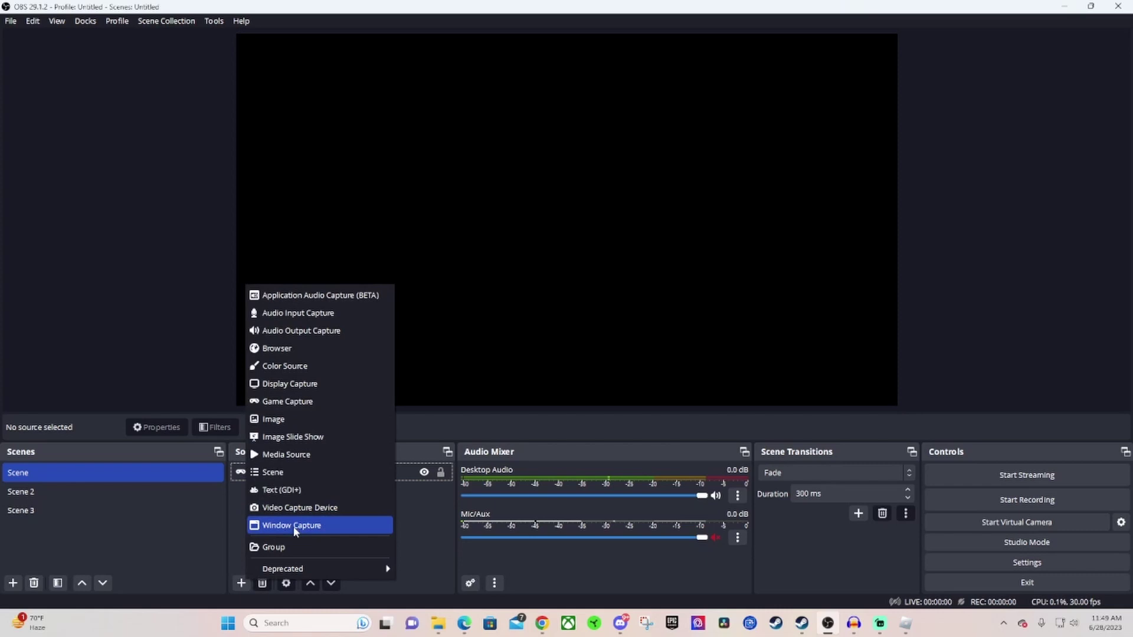
click(295, 528)
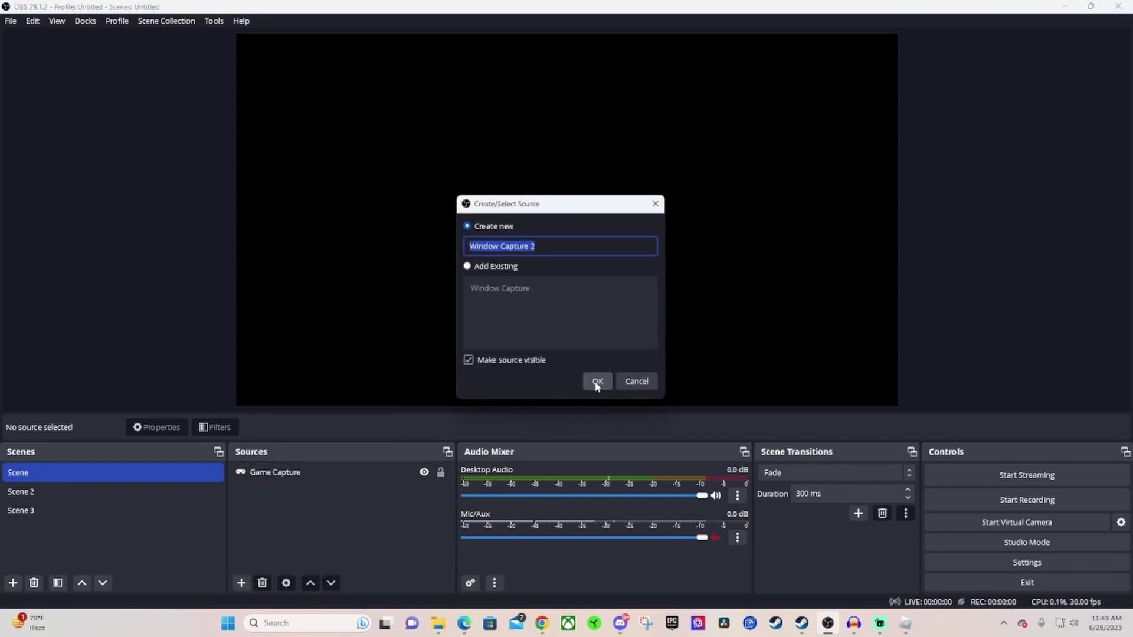
click(596, 382)
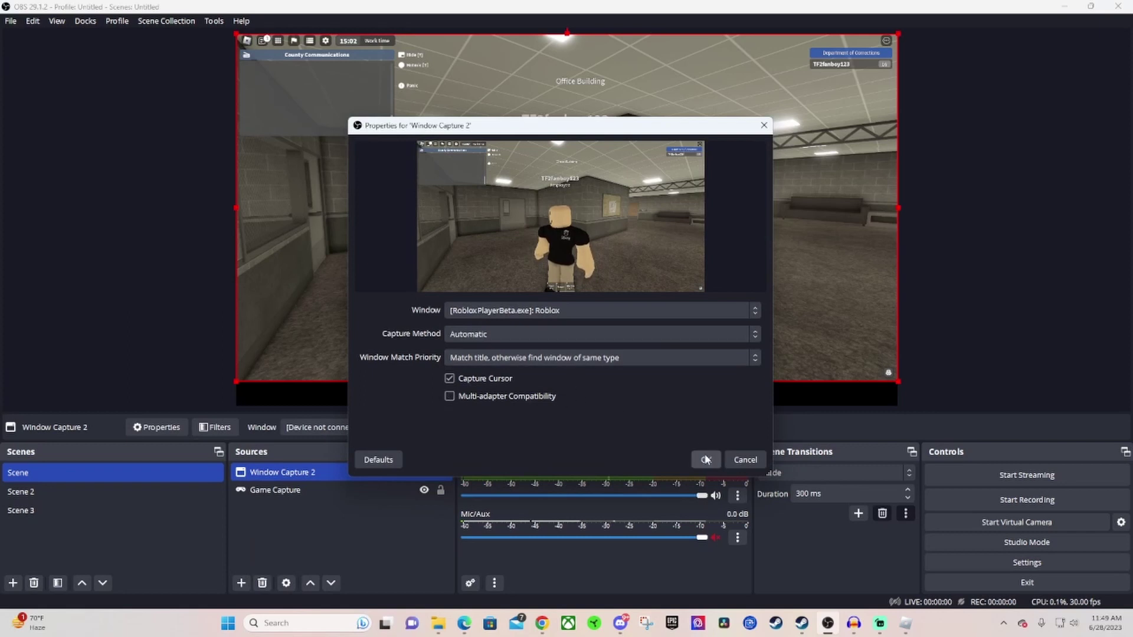
click(707, 459)
right_click(601, 346)
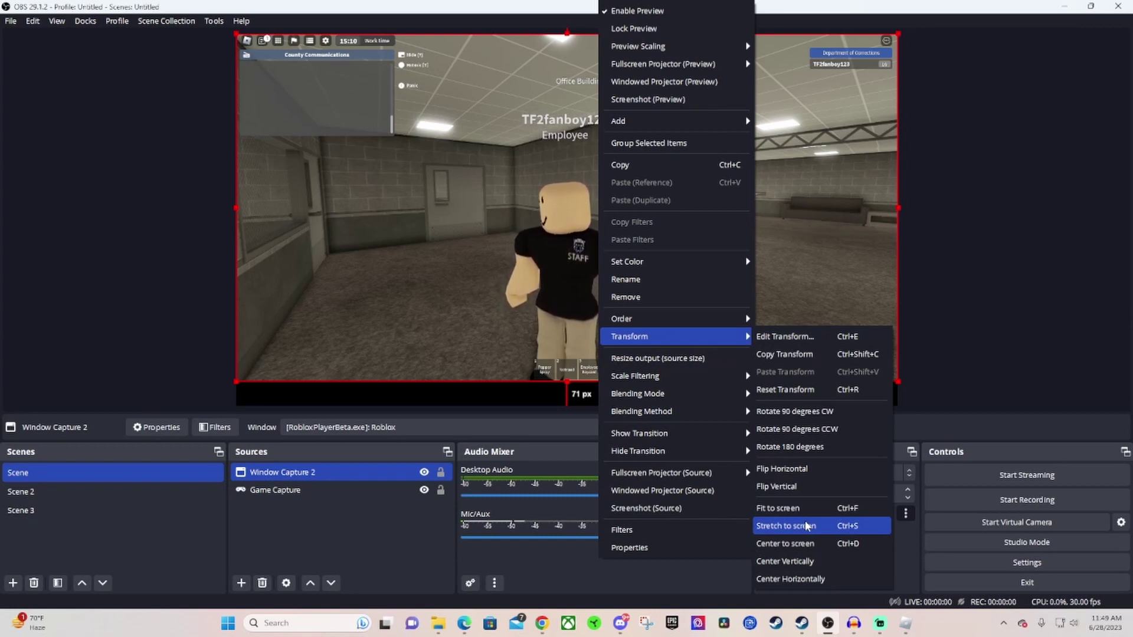
click(786, 526)
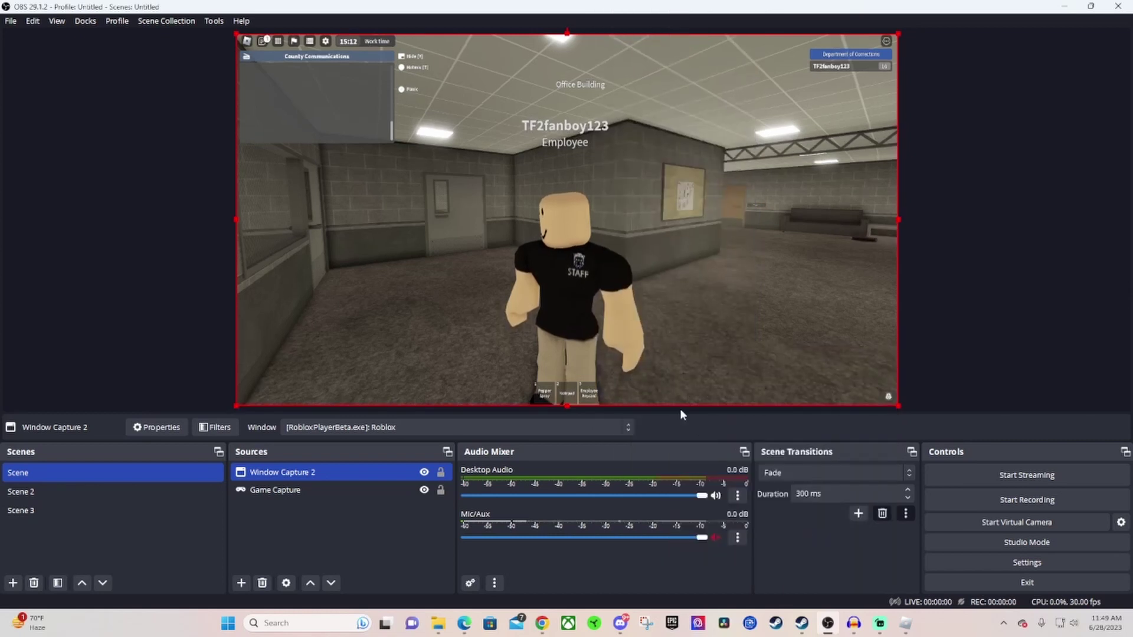
Walk the Roblox character down the hallway, then return to OBS Studio
click(905, 623)
key(w)
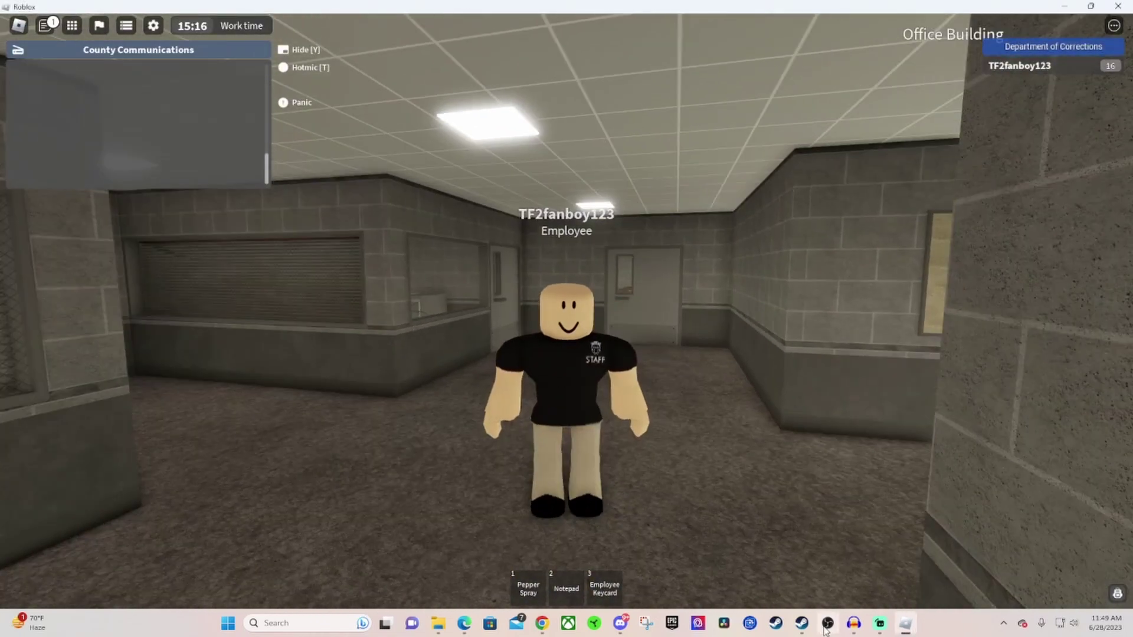
click(827, 624)
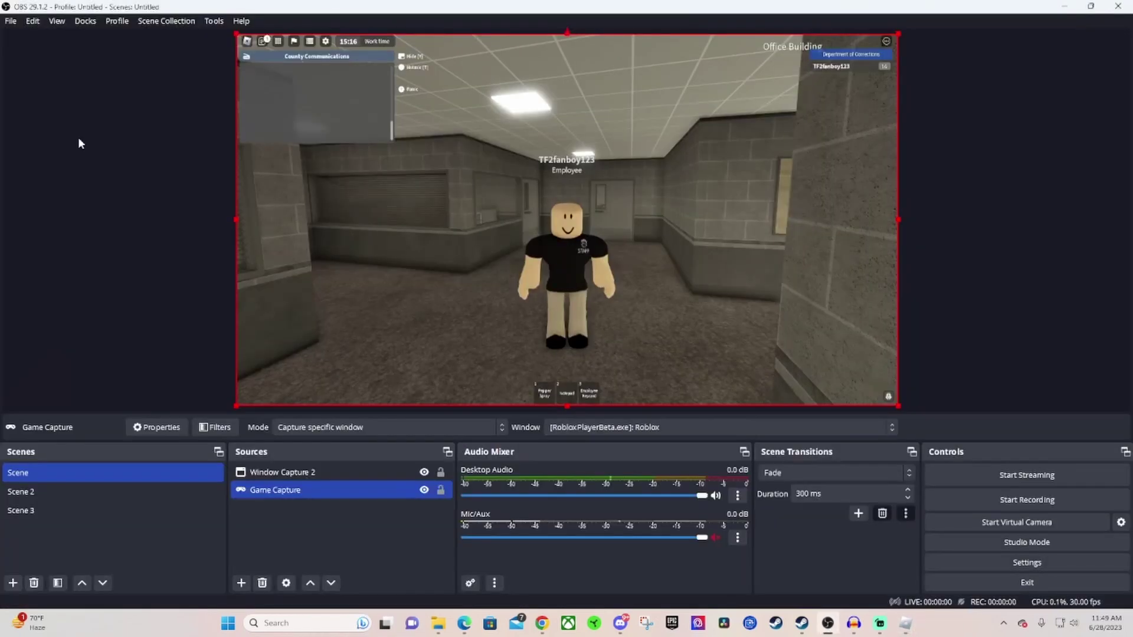
Review the Output settings, including the D:/videos obs MKV recording path, and close Settings unchanged
click(10, 20)
click(26, 81)
click(311, 152)
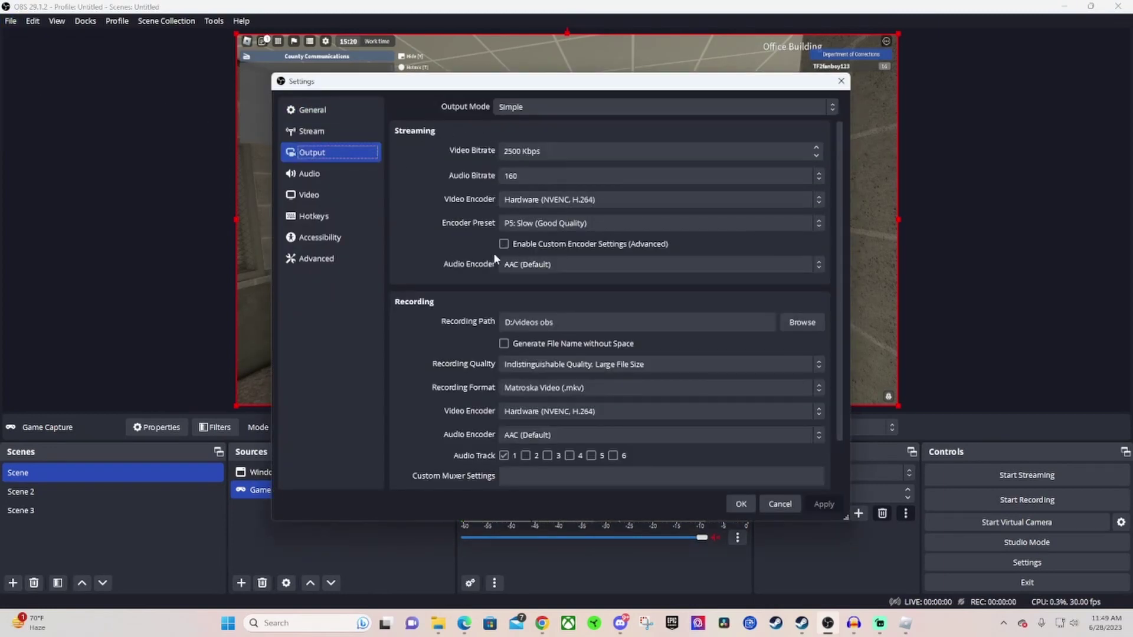
scroll(469, 263, down, 1)
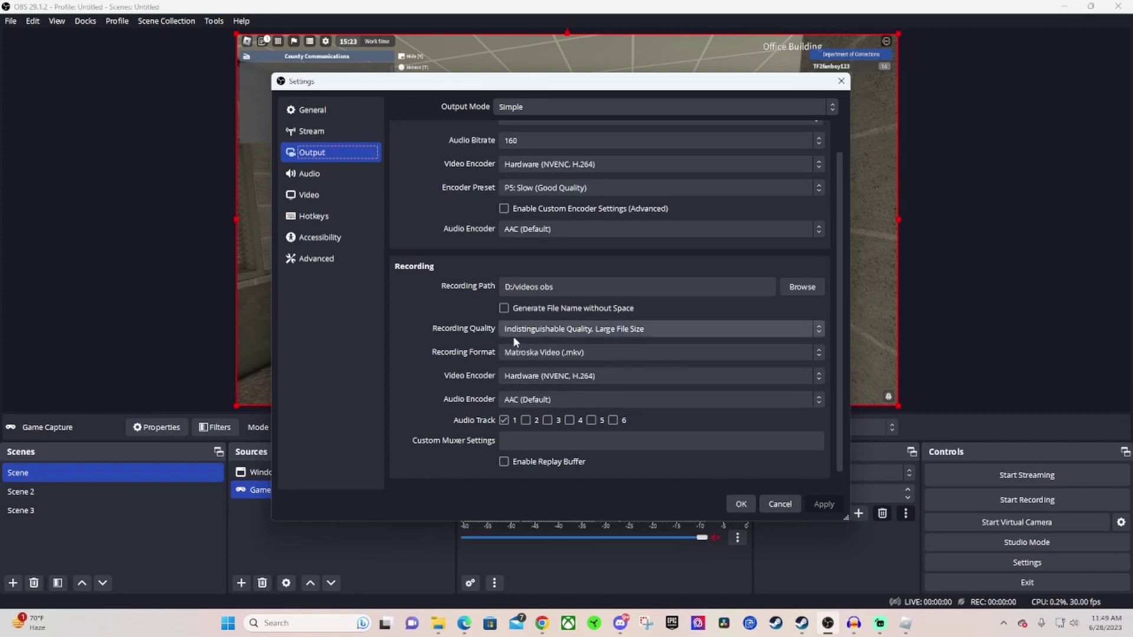
click(841, 83)
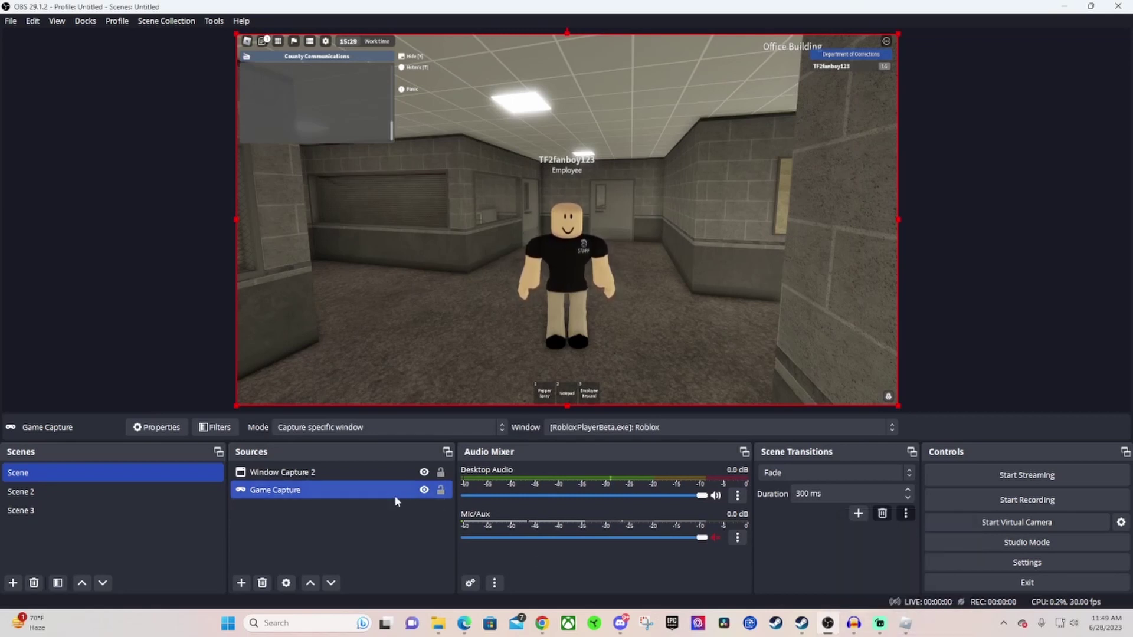
Leave only Window Capture 2 selected in the OBS Sources list
click(335, 472)
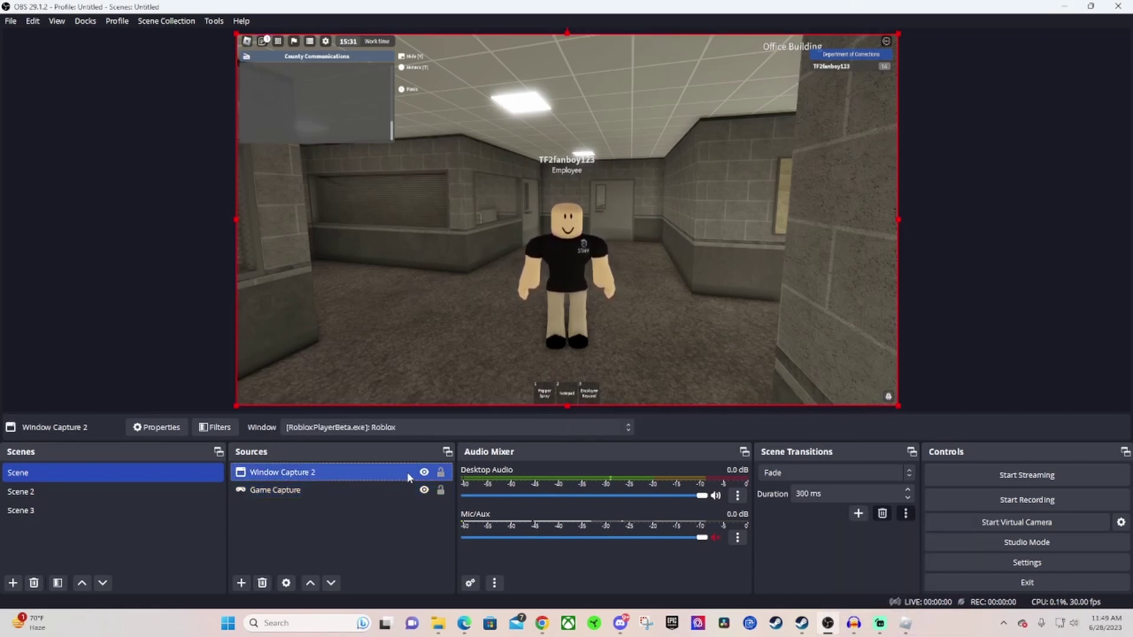
ctrl+click(369, 488)
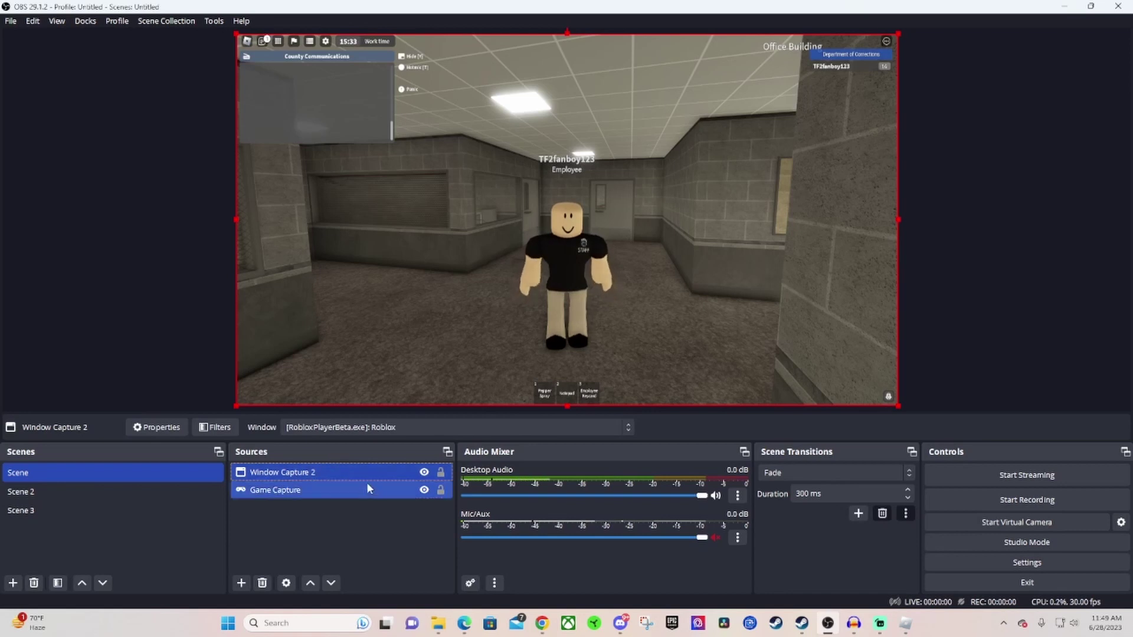
ctrl+click(367, 483)
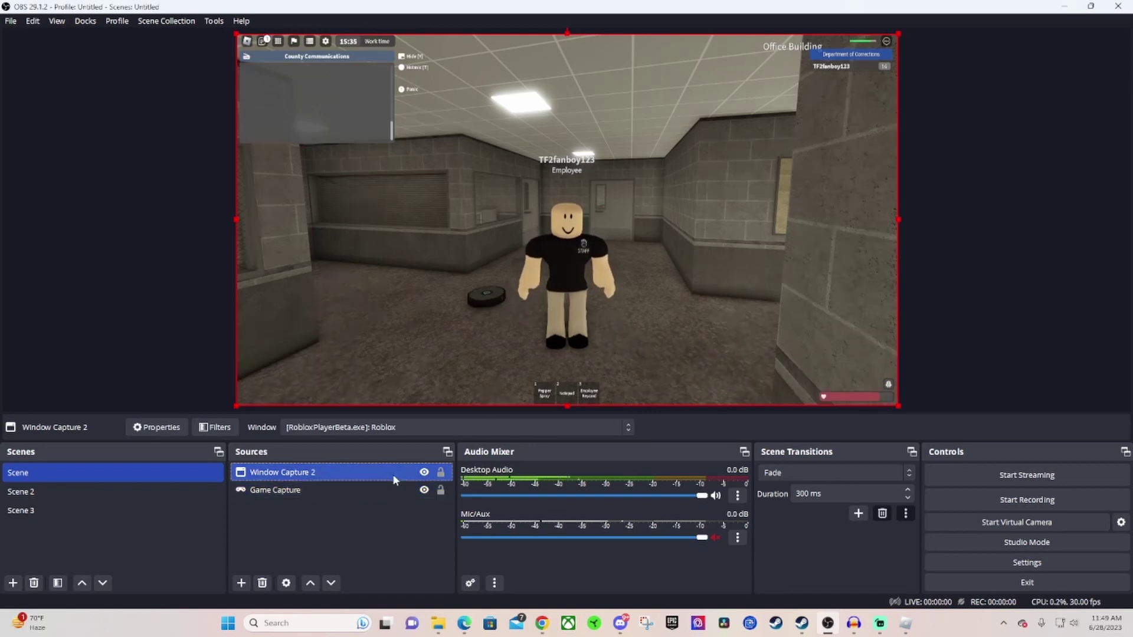
In Roblox, open the door with E and walk into the office room
click(905, 623)
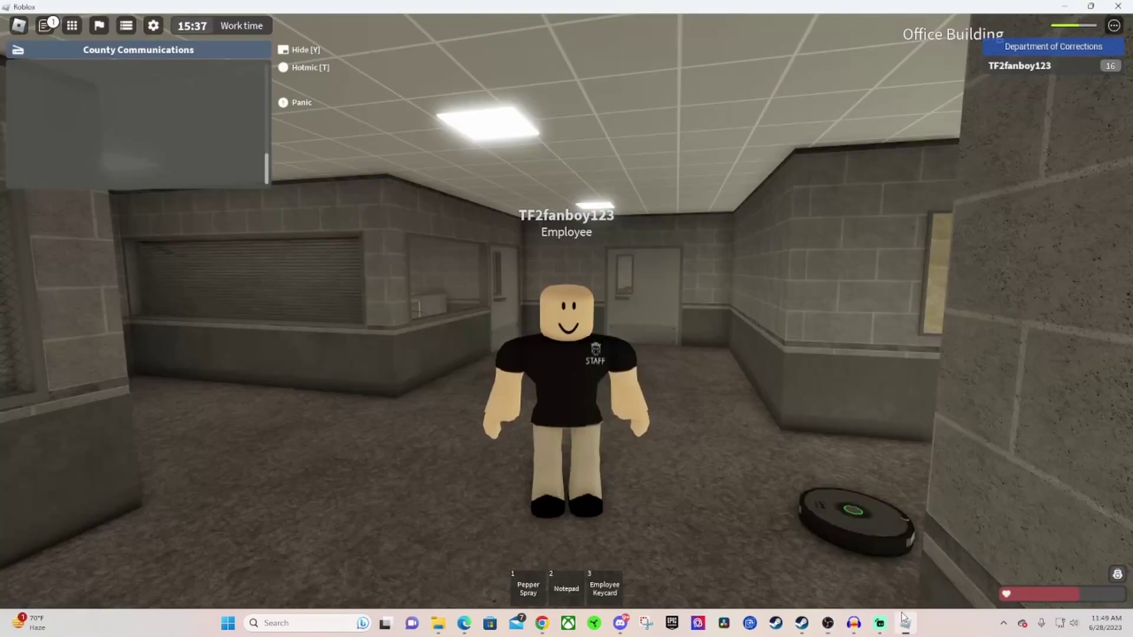
key(w)
key(e)
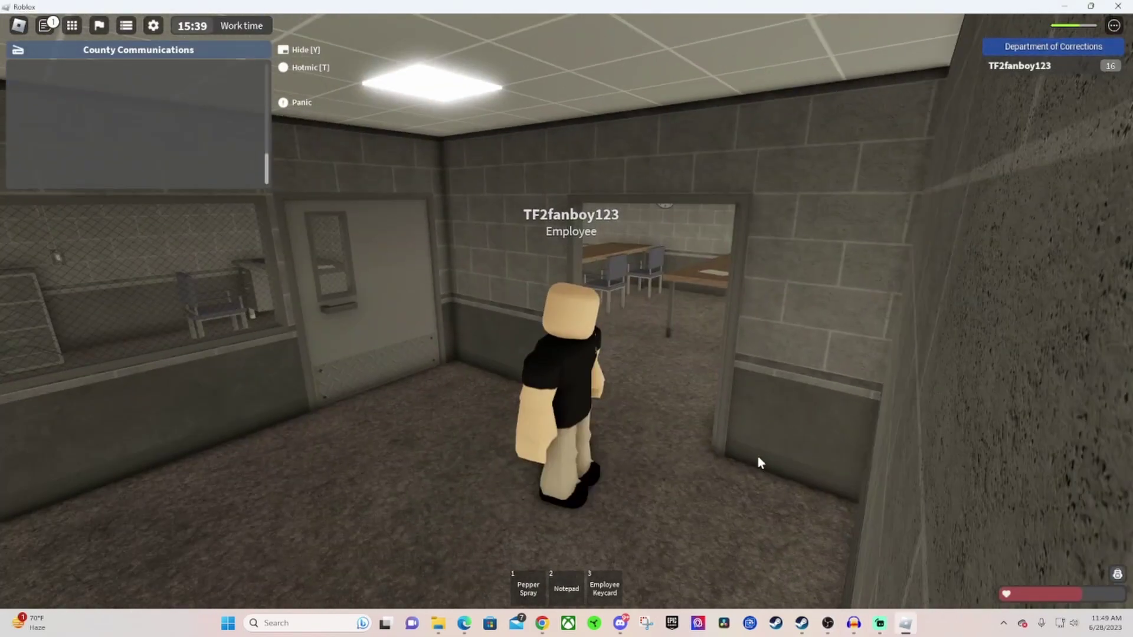
key(w)
drag(758, 456, 750, 456)
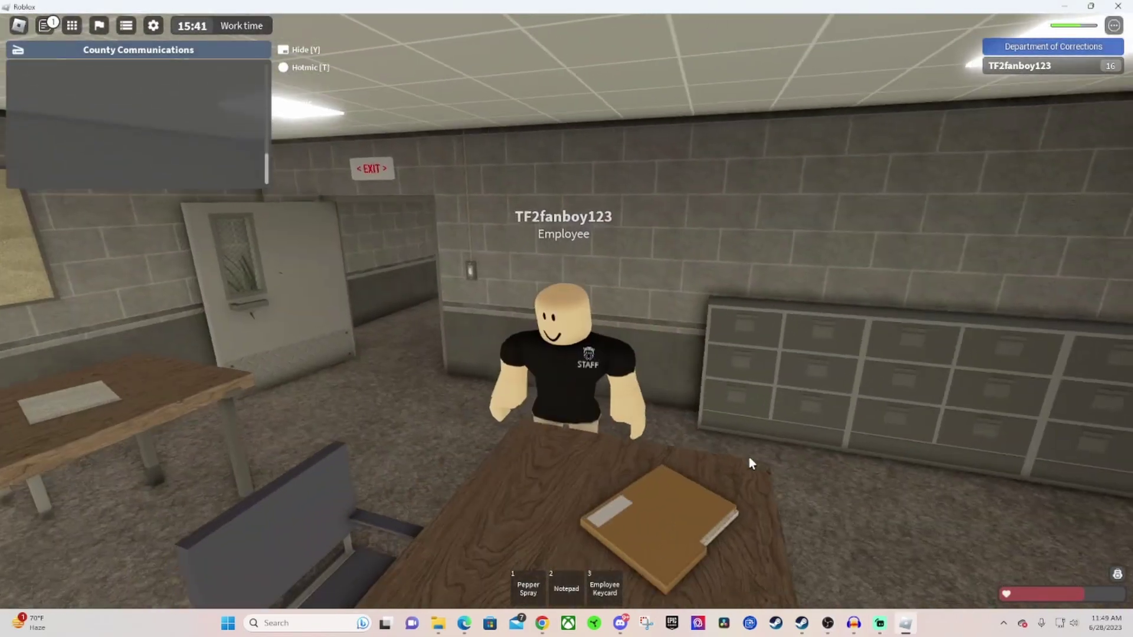